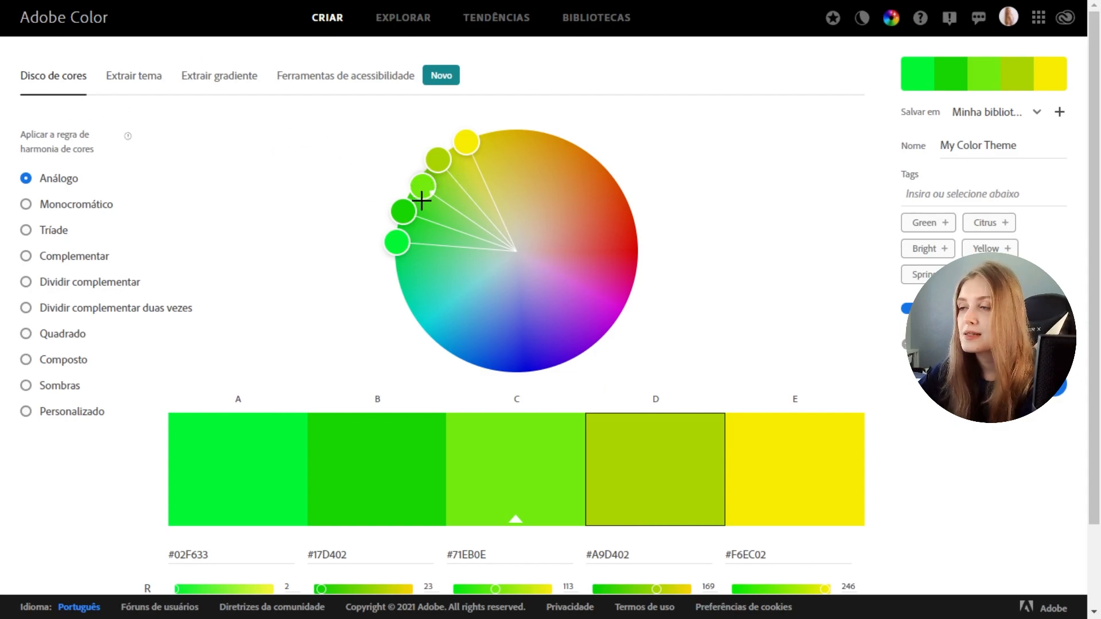
Shift the Análogo palette to cyan base #00E4EB, and apply the Monocromático rule with the base moved to green #00D684
drag(430, 188, 368, 351)
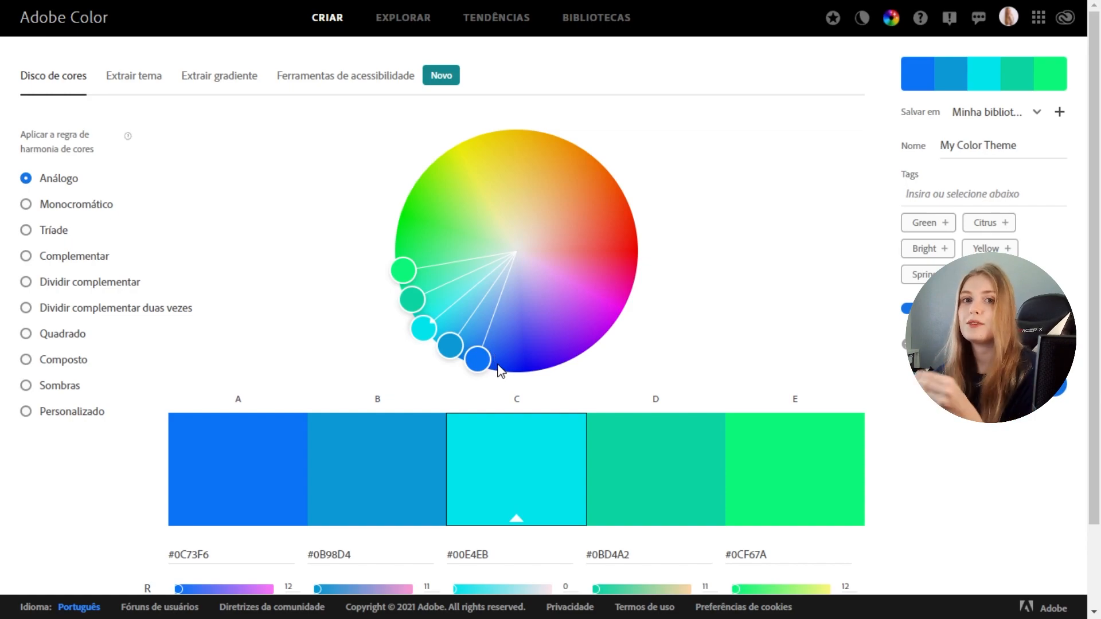
click(58, 206)
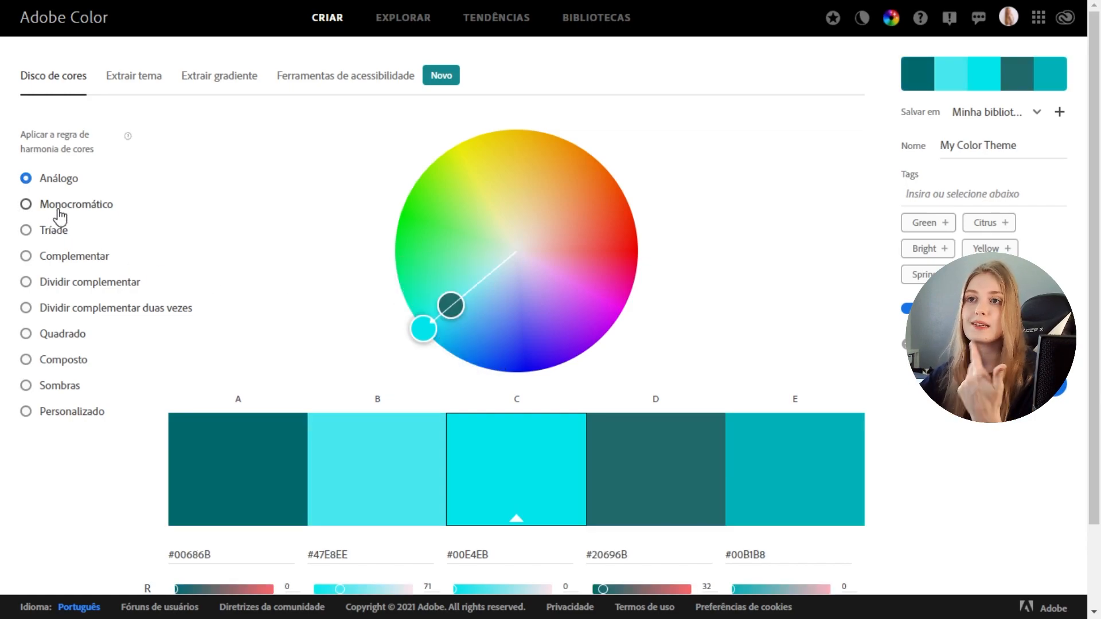
drag(451, 305, 420, 341)
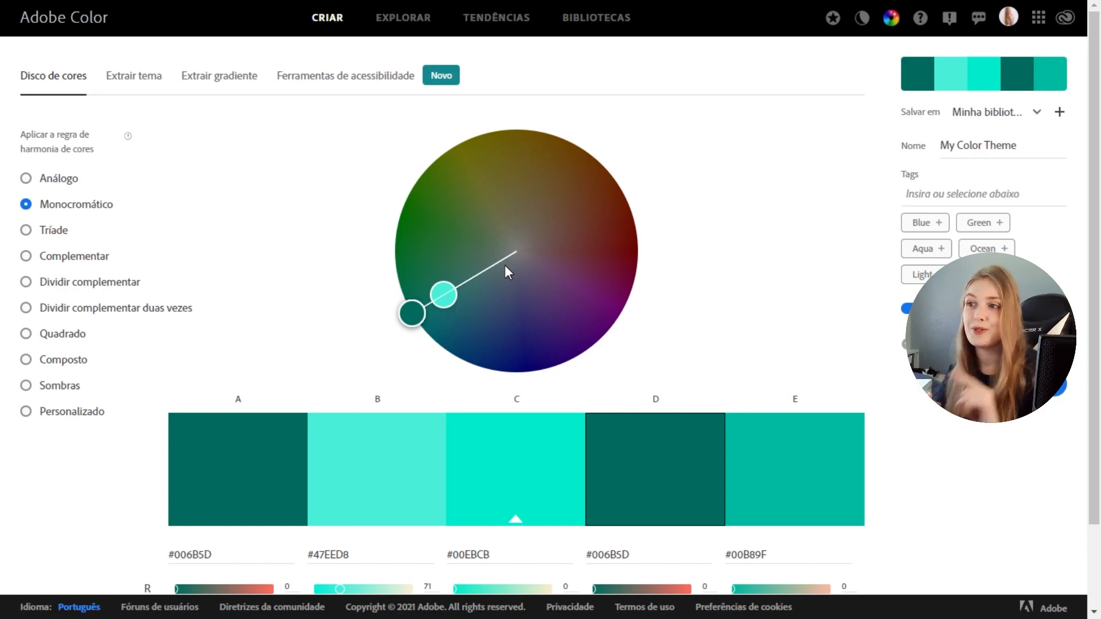
click(445, 294)
drag(444, 294, 455, 263)
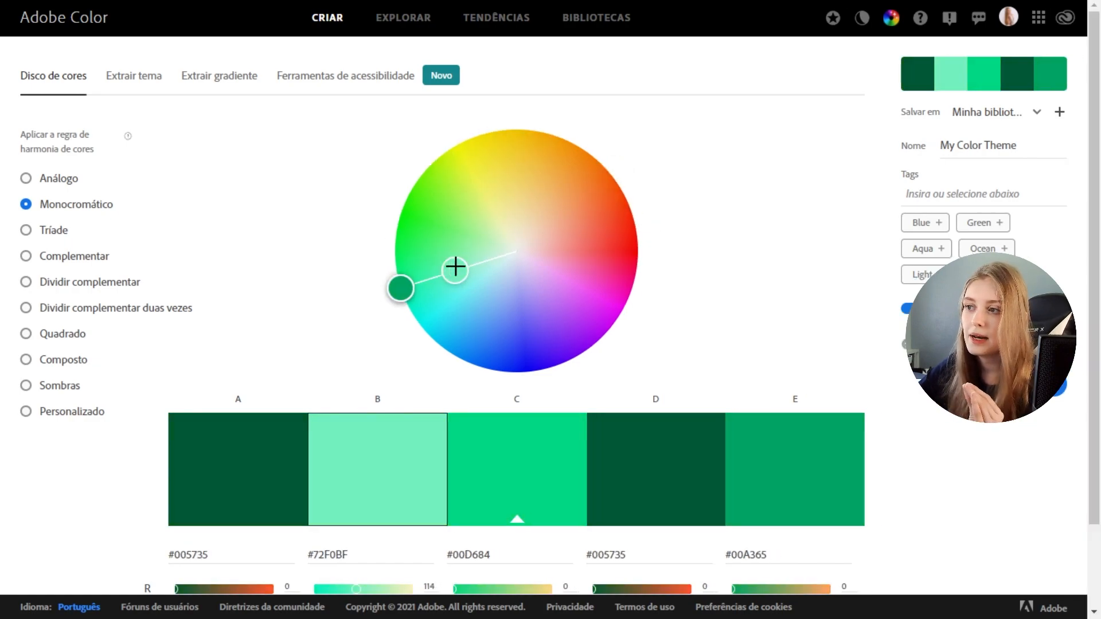
scroll(736, 331, down, 3)
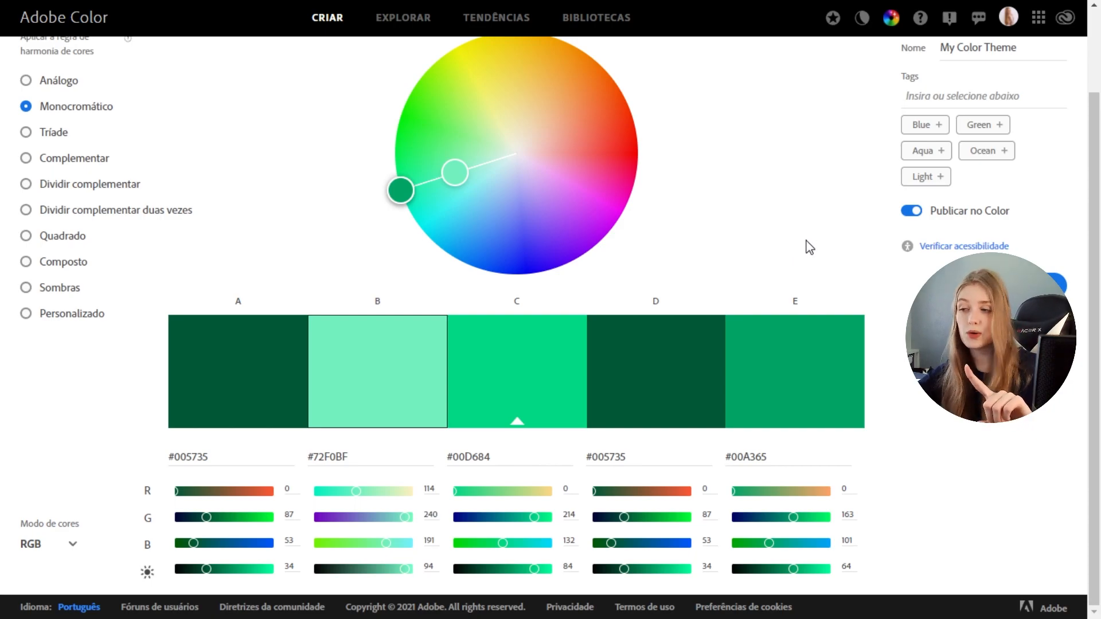
Apply the Tríade harmony rule and rotate the palette around the wheel to a pink base colour of #C70455
scroll(809, 247, up, 3)
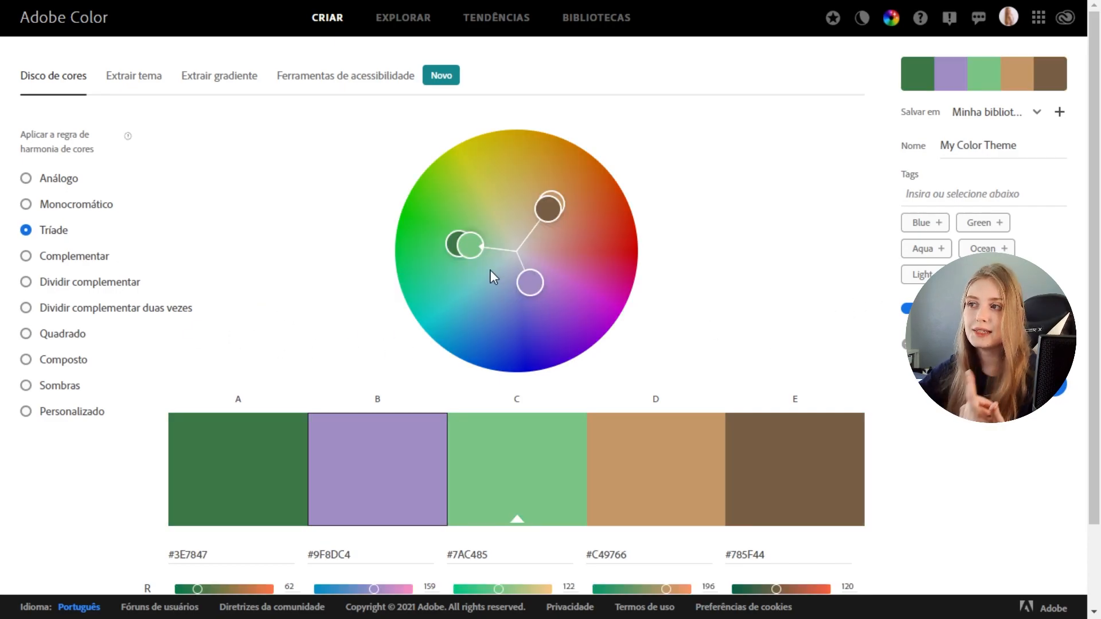
drag(475, 254, 475, 110)
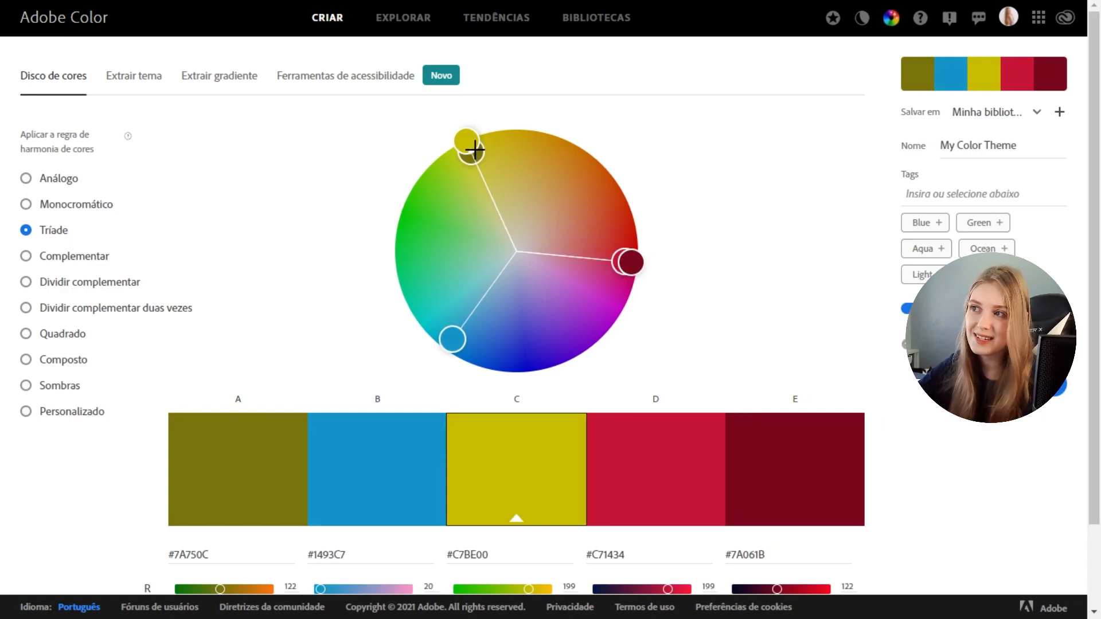
drag(475, 150, 631, 219)
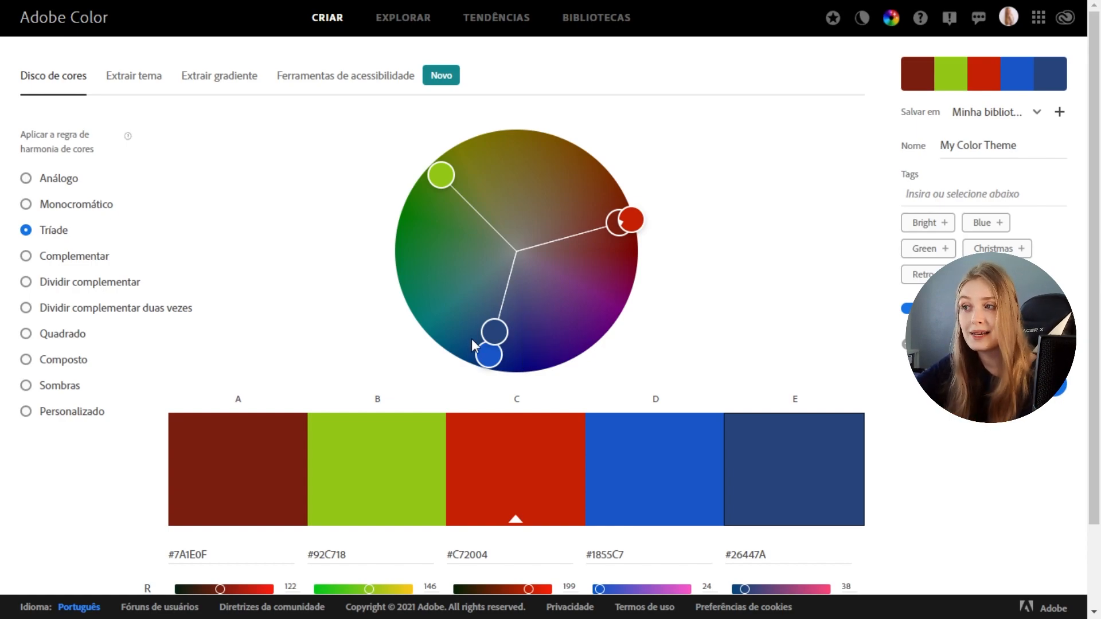
drag(471, 339, 446, 327)
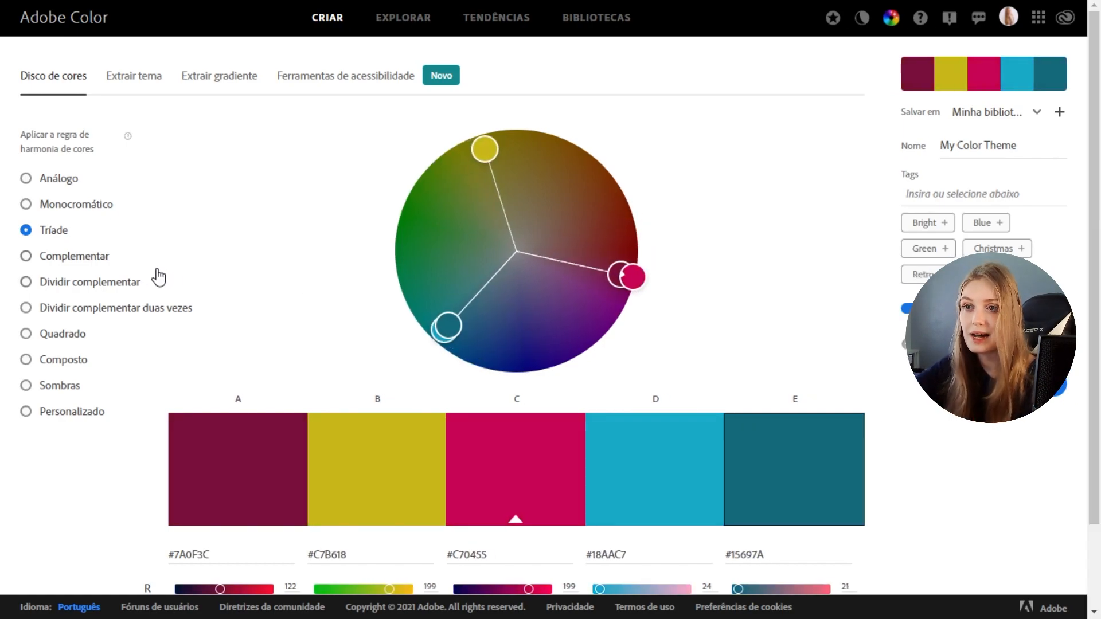
Apply the Complementar harmony rule and rotate the palette to an orange base colour of #C74200
click(107, 259)
mouse_move(417, 227)
mouse_down()
mouse_move(445, 167)
mouse_move(509, 162)
mouse_move(560, 192)
mouse_move(544, 285)
mouse_move(555, 359)
mouse_move(493, 418)
mouse_move(520, 435)
mouse_move(433, 400)
mouse_move(521, 424)
mouse_move(531, 435)
mouse_move(515, 448)
mouse_up()
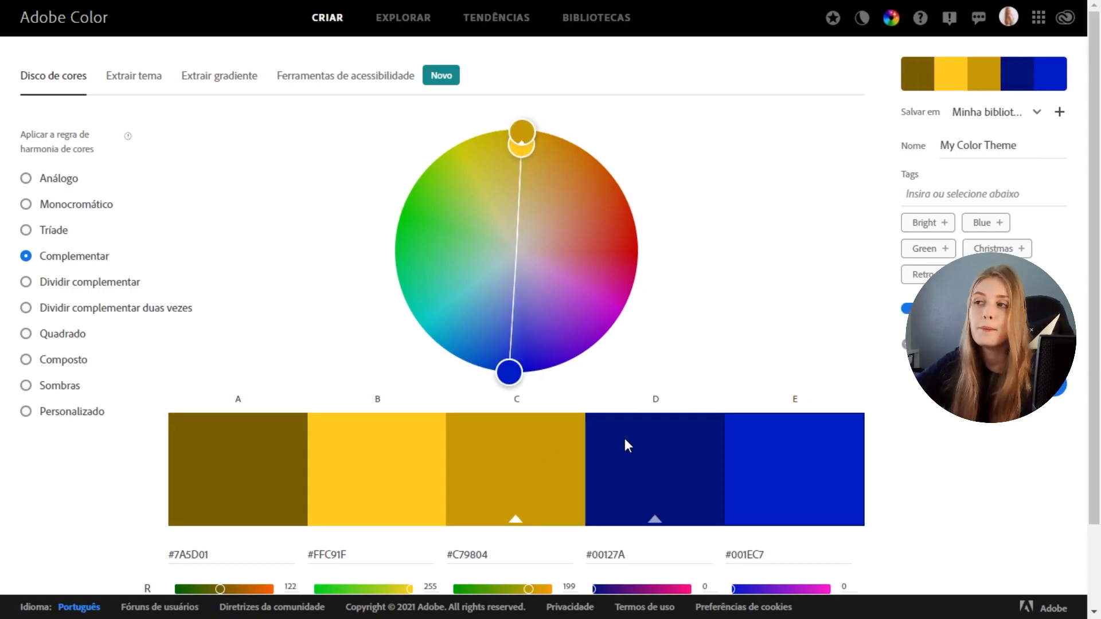
mouse_move(520, 126)
mouse_down()
mouse_move(652, 216)
mouse_move(615, 178)
mouse_up()
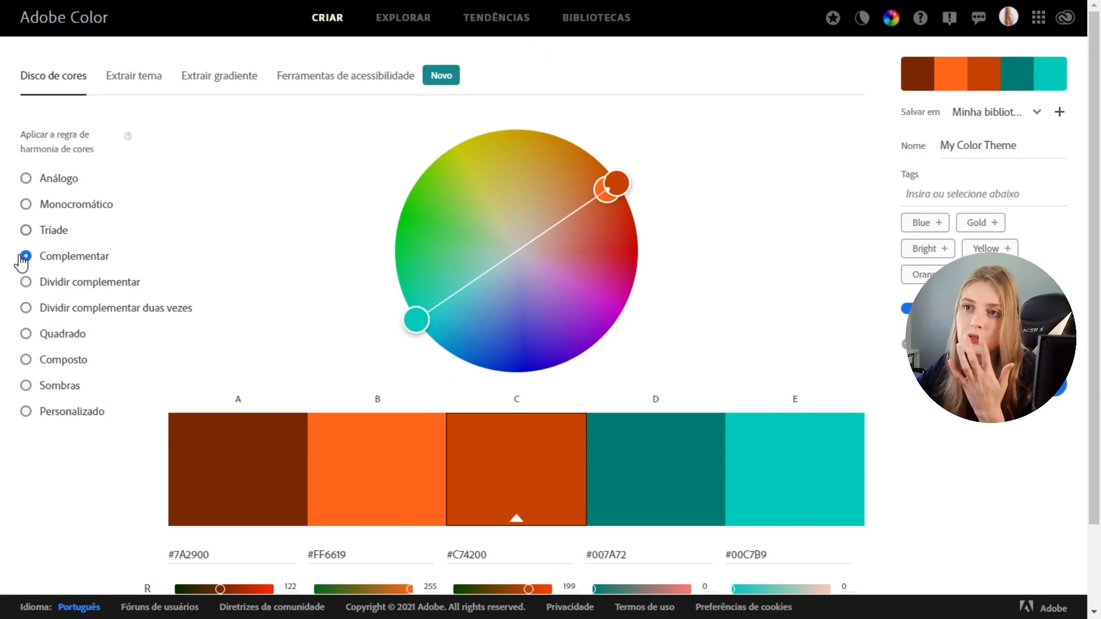
Apply Dividir complementar with colour B moved to #C3C730, and Quadrado with the orange colour B at #C77045
click(30, 283)
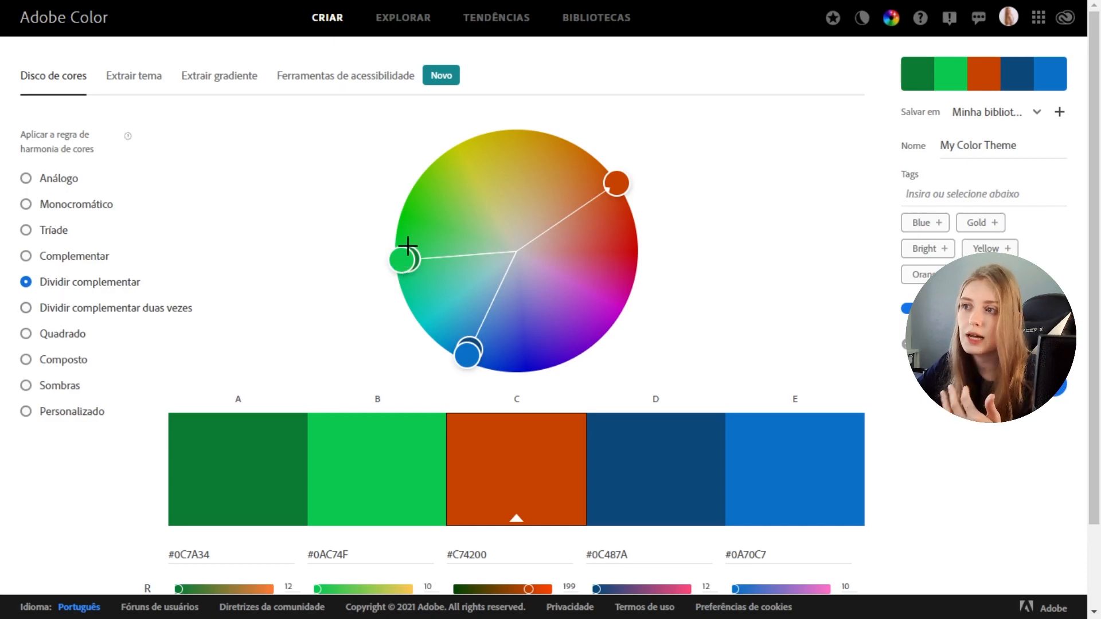
drag(408, 257, 471, 179)
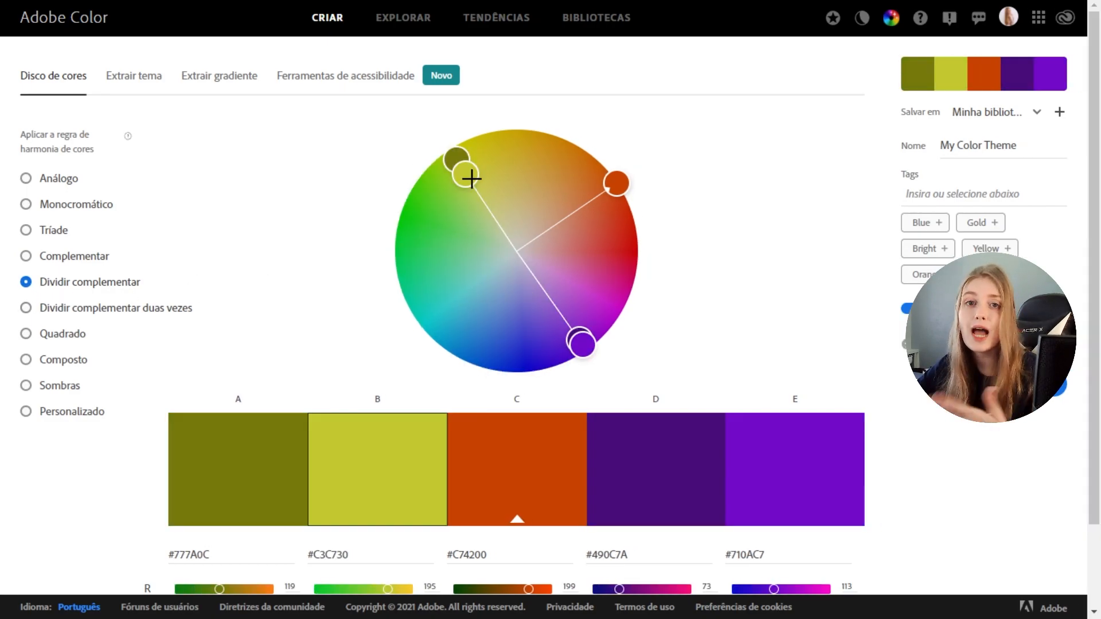
click(37, 335)
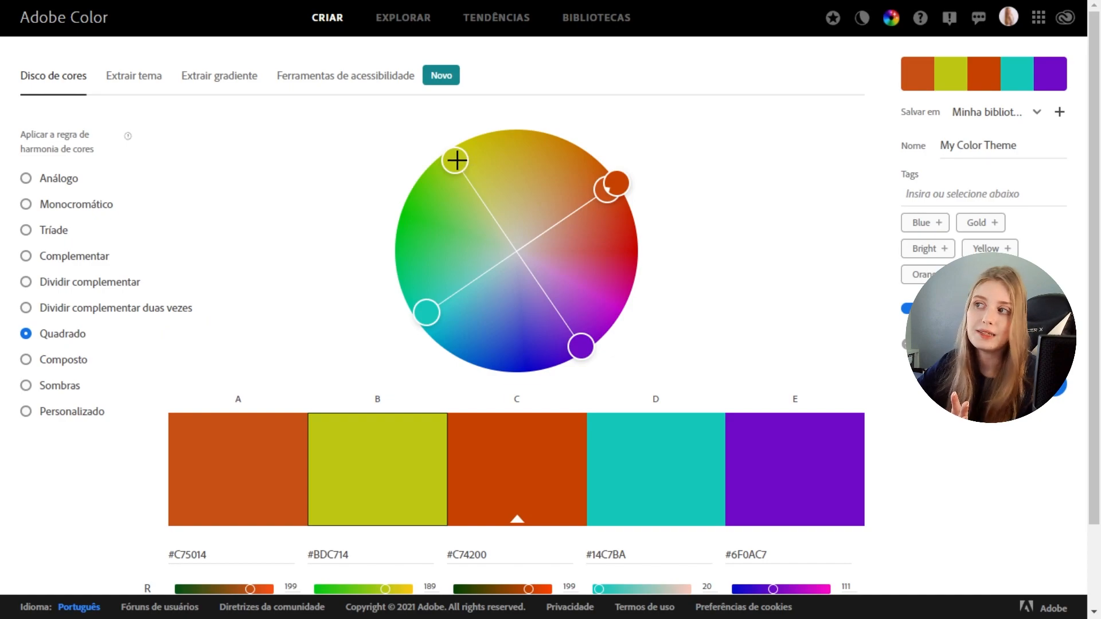
drag(455, 163, 583, 208)
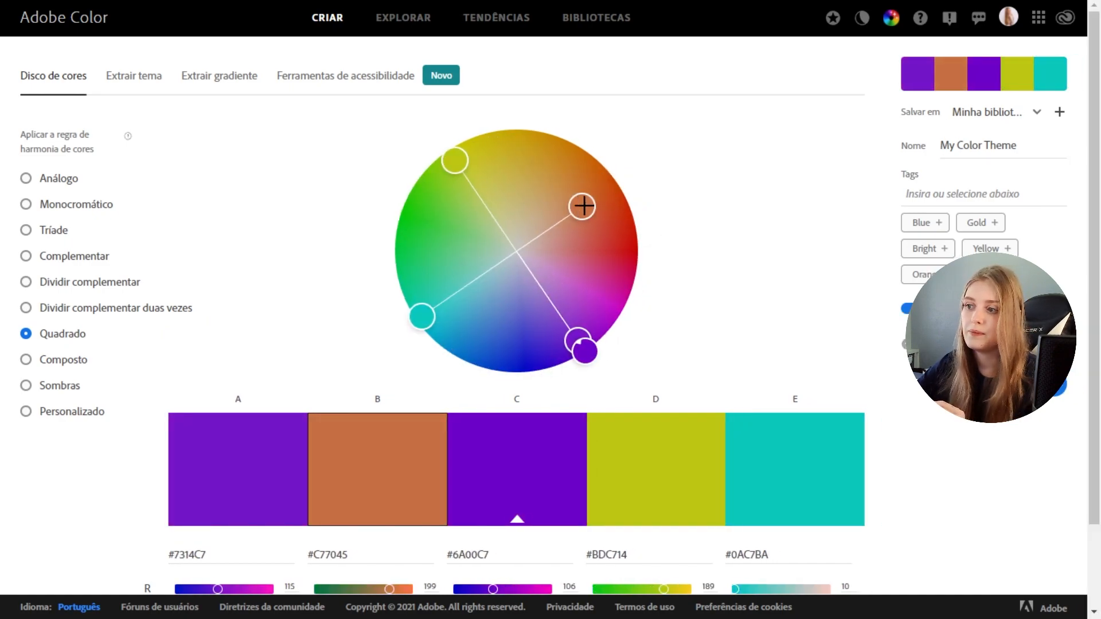
Apply the Sombras harmony rule and rotate the palette to a blue base colour of #0063C7
click(74, 385)
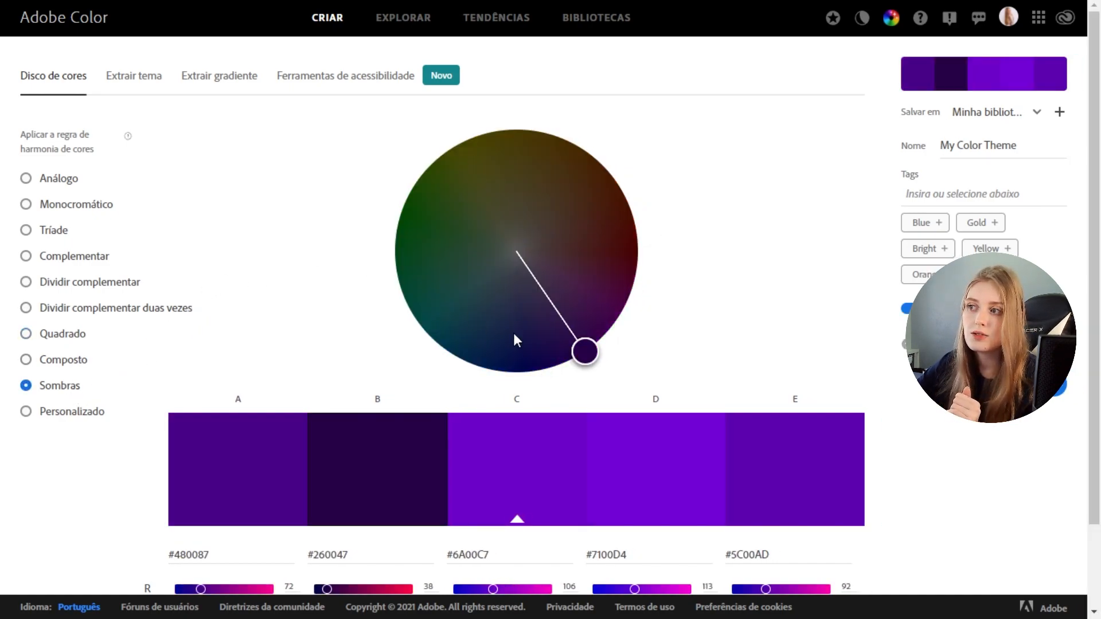
drag(575, 357, 457, 397)
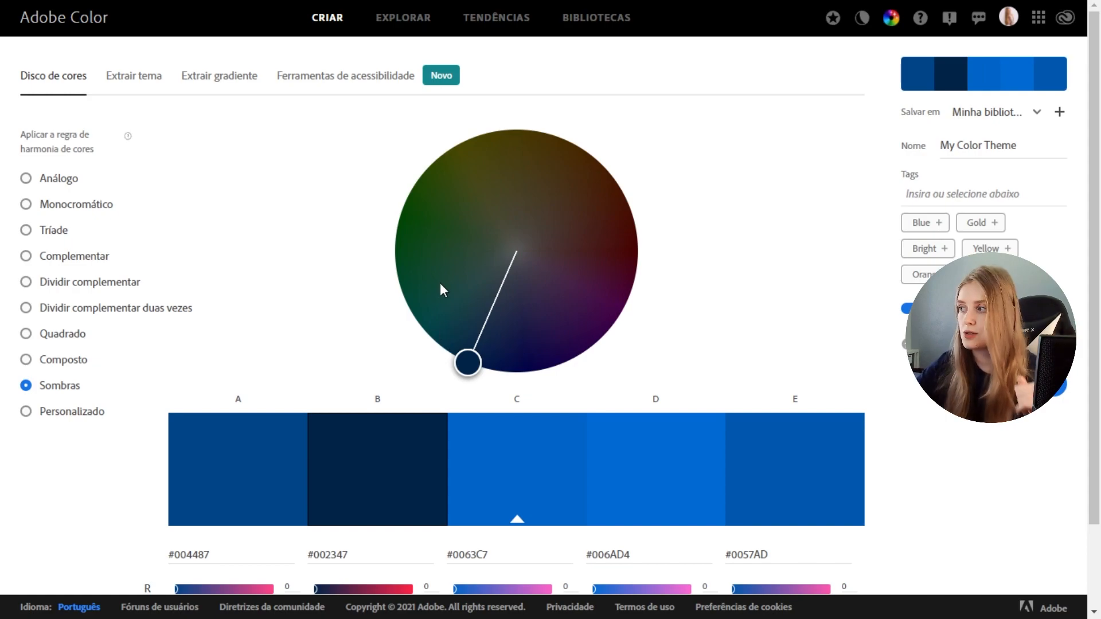
Apply the Personalizado rule and individually recolour swatch B to red #CC2347 and swatch C to turquoise #00E2C7
click(86, 422)
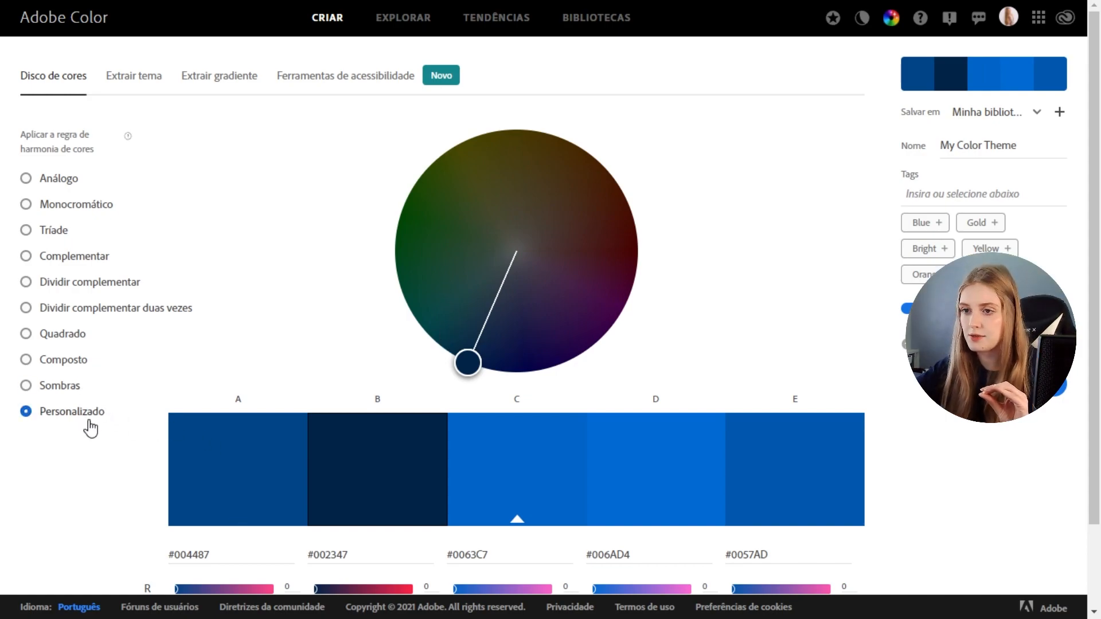
click(338, 507)
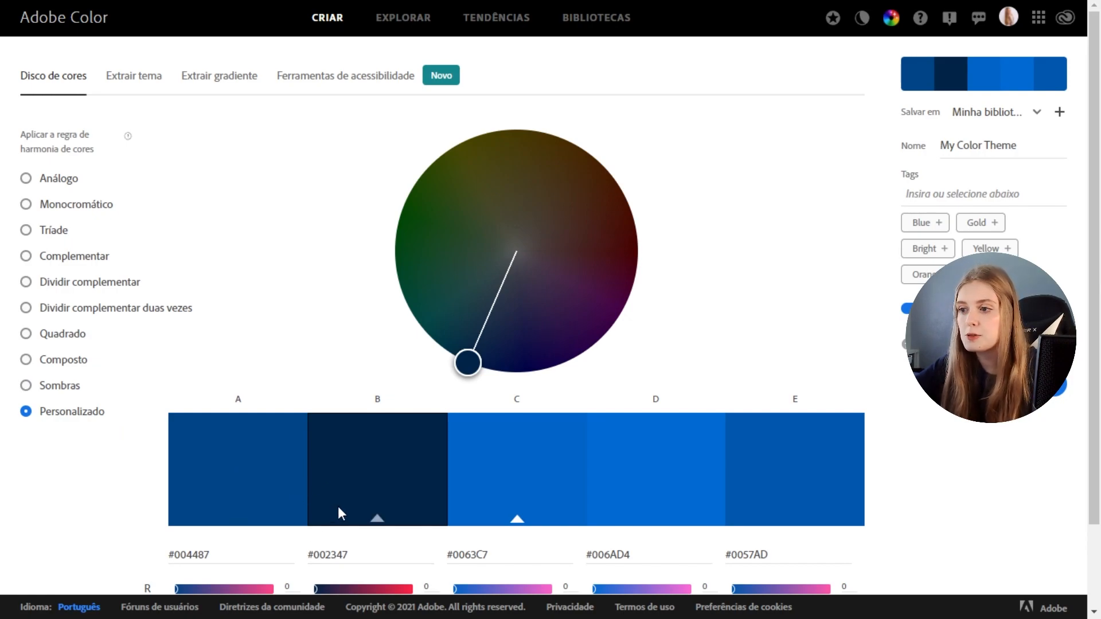
click(239, 518)
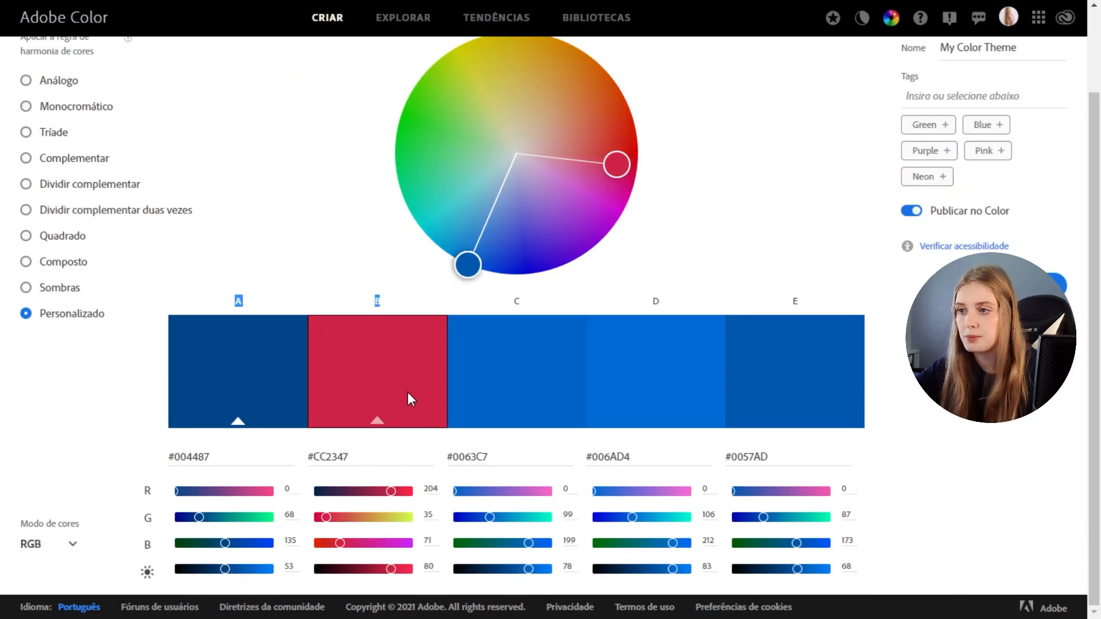
click(376, 423)
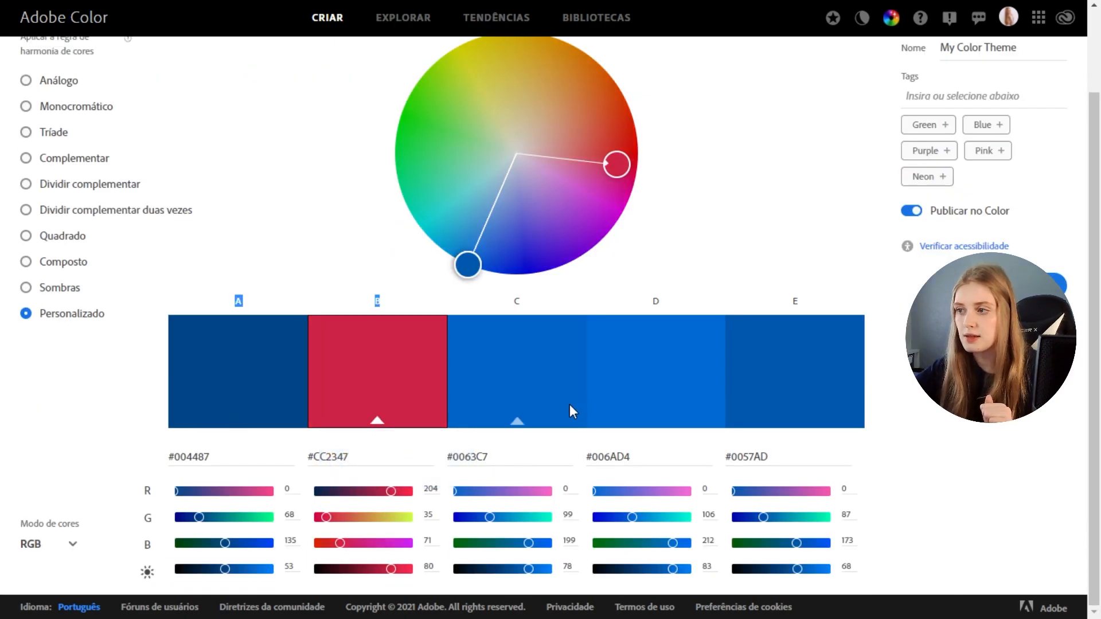
mouse_move(489, 517)
mouse_down()
mouse_move(538, 515)
mouse_move(515, 518)
mouse_up()
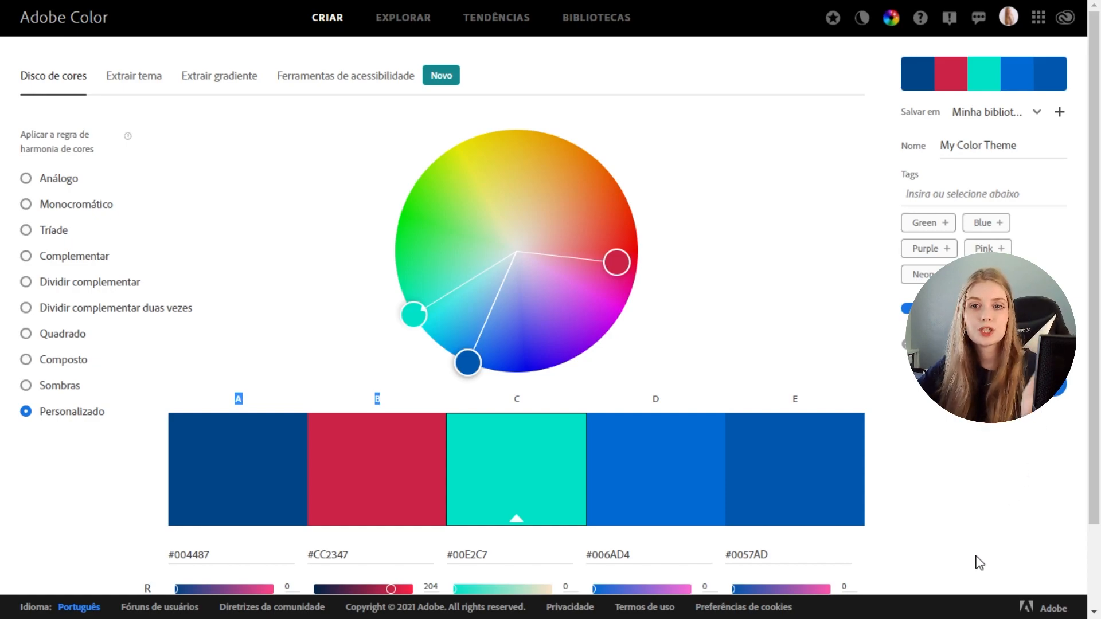
Switch the palette's colour mode to CMYK
scroll(599, 537, down, 2)
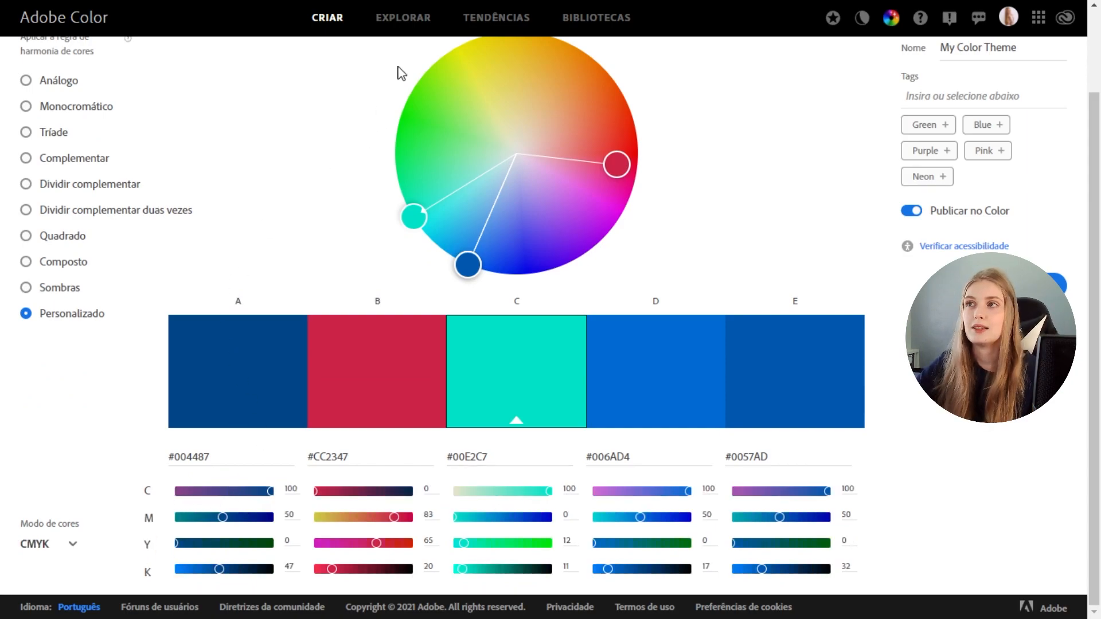
scroll(551, 138, up, 2)
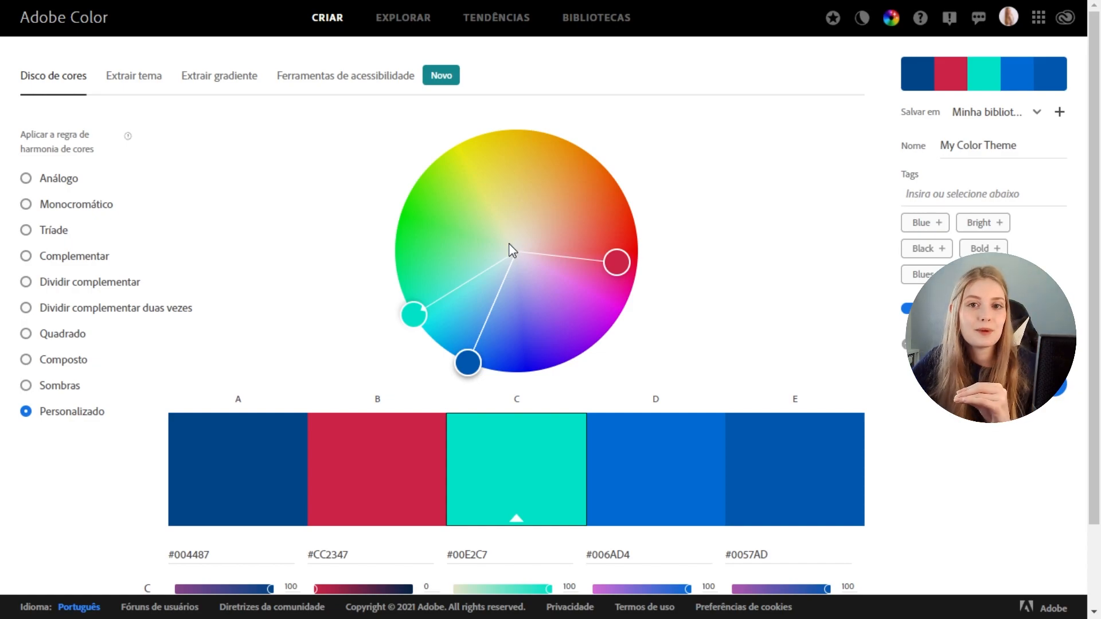
Open the Explorar page and look over its keyword search and the gallery of ready-made colour palettes
click(395, 20)
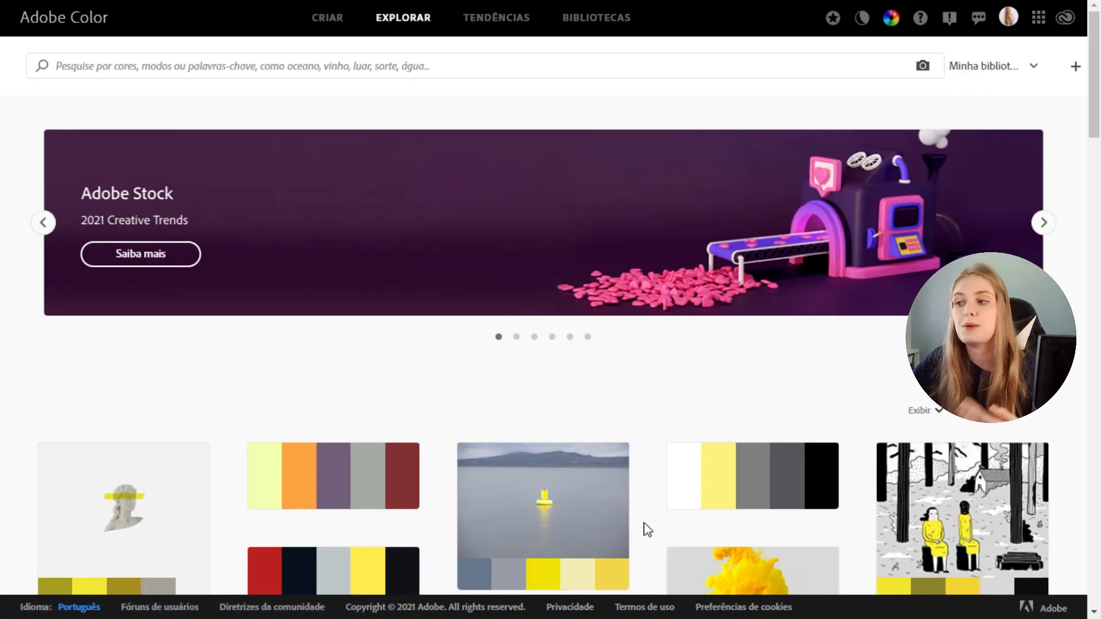
scroll(644, 526, down, 1)
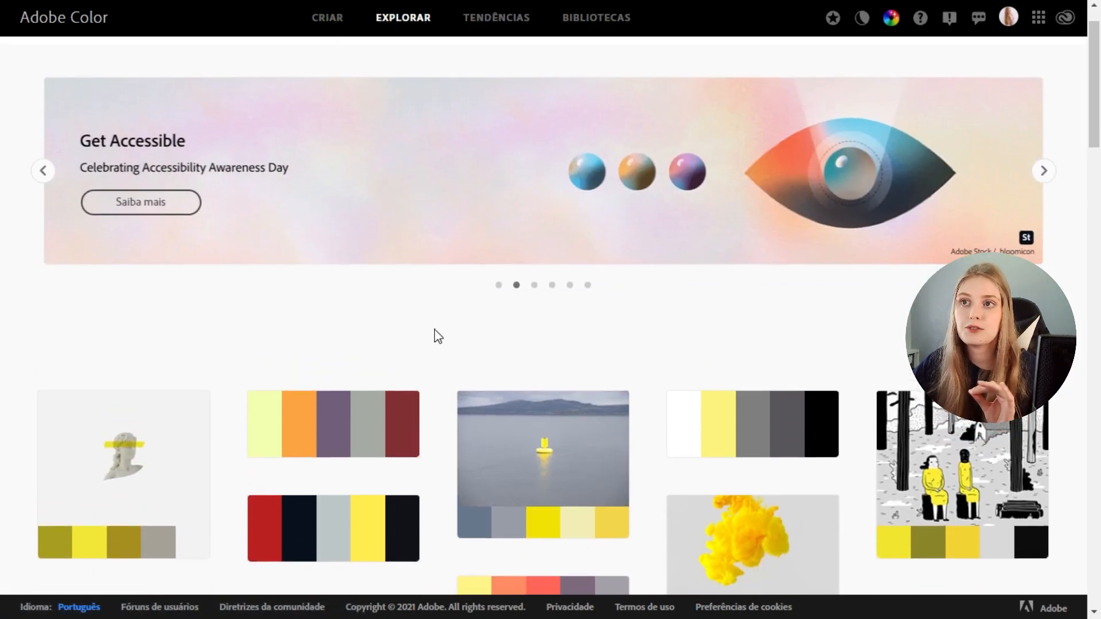
scroll(433, 334, up, 1)
click(255, 73)
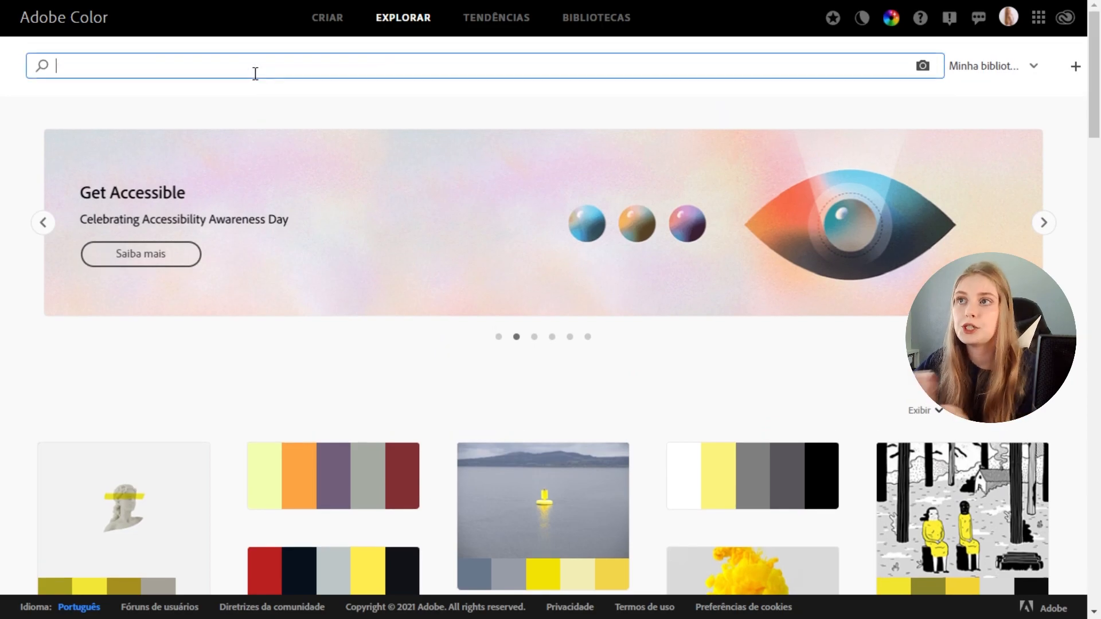
click(280, 121)
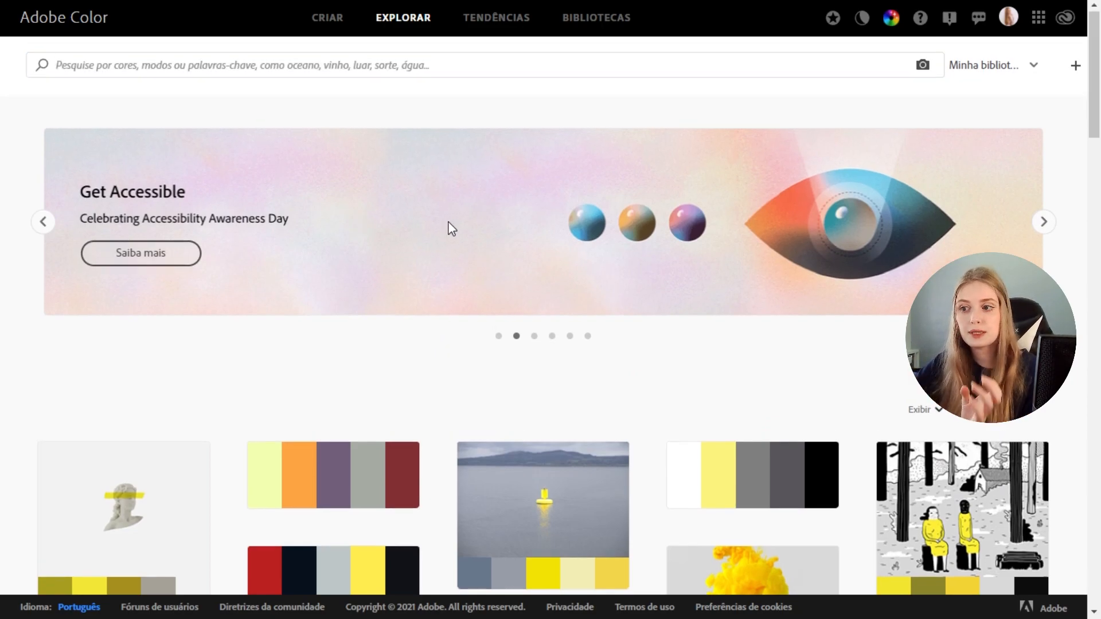
scroll(459, 247, down, 2)
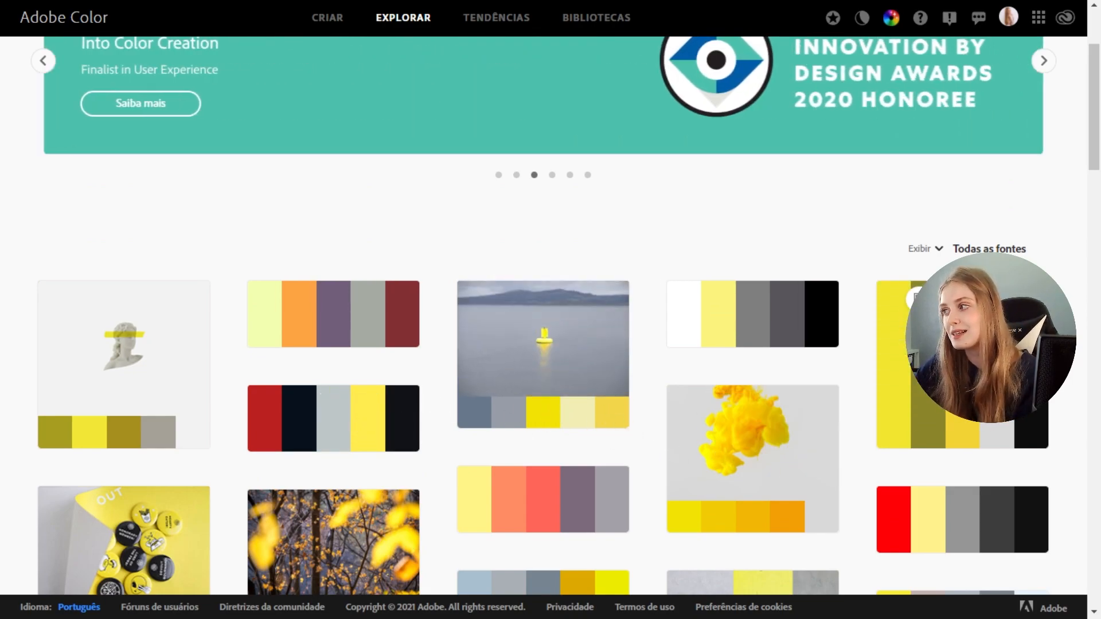
scroll(868, 335, up, 3)
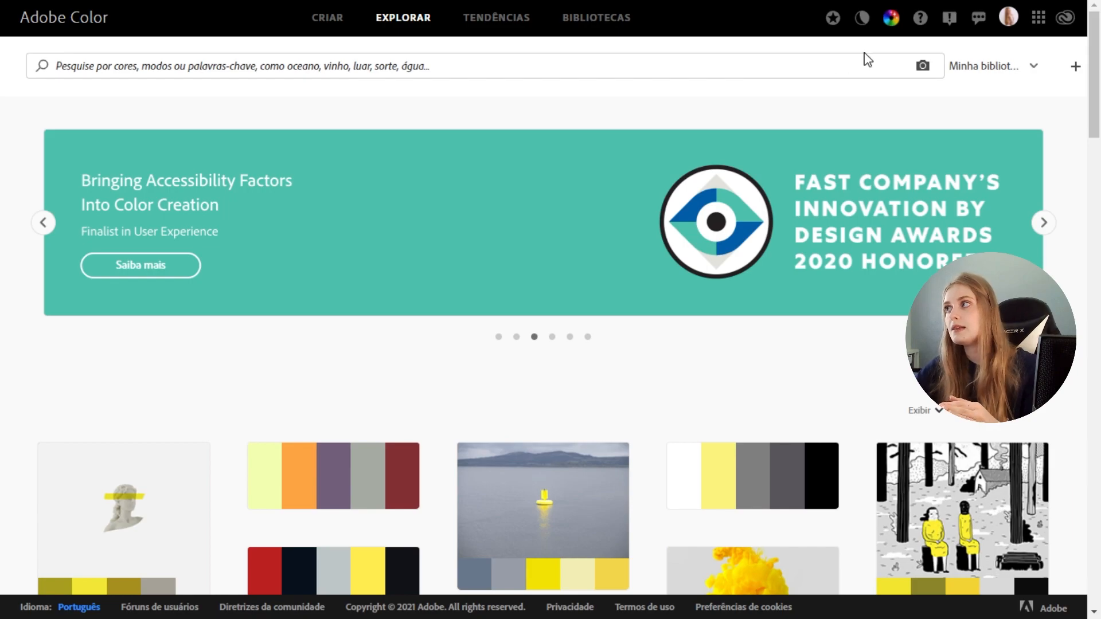
Search for palettes by image using the flamingo photo from the MOODBOARD folder
click(922, 67)
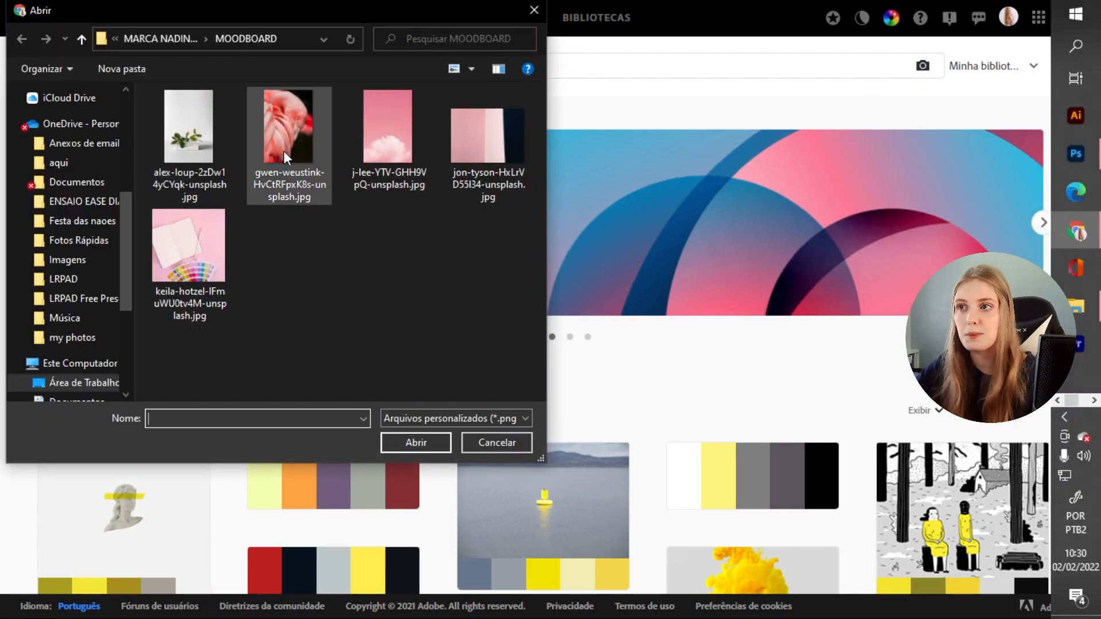
double_click(284, 152)
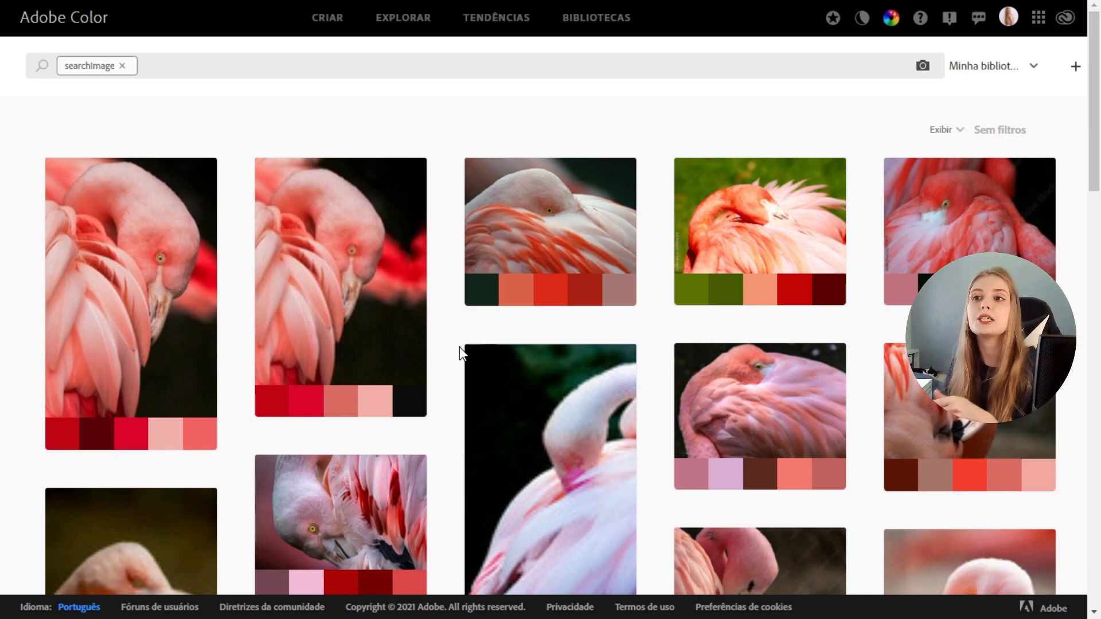
Browse the image search results and examine the palettes paired with photos similar to the uploaded one
mouse_move(167, 380)
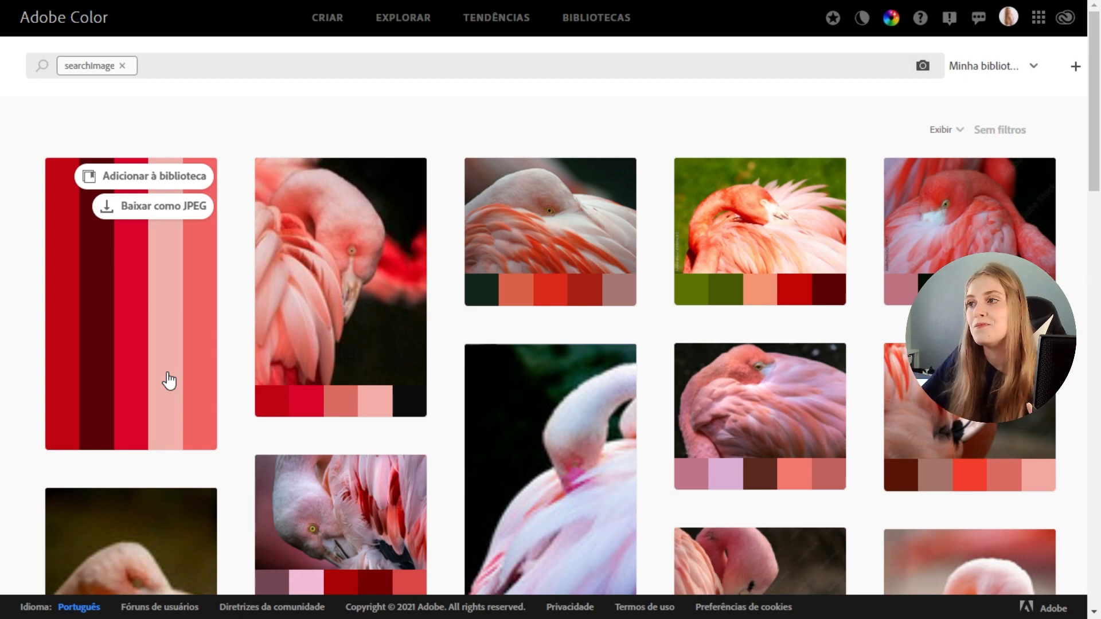
mouse_move(484, 398)
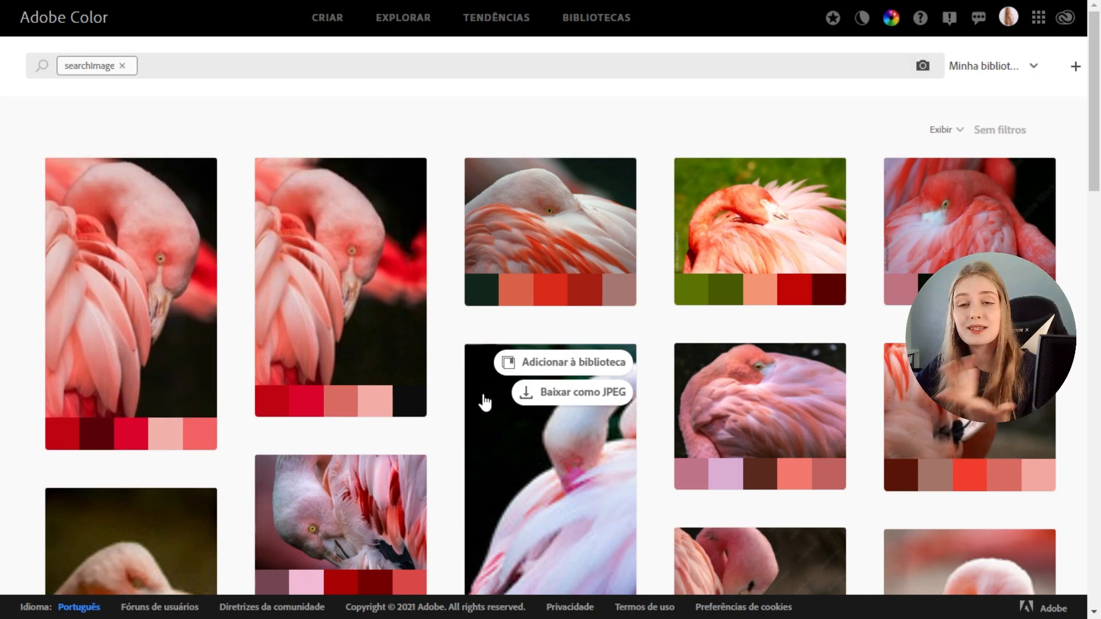
scroll(438, 312, down, 5)
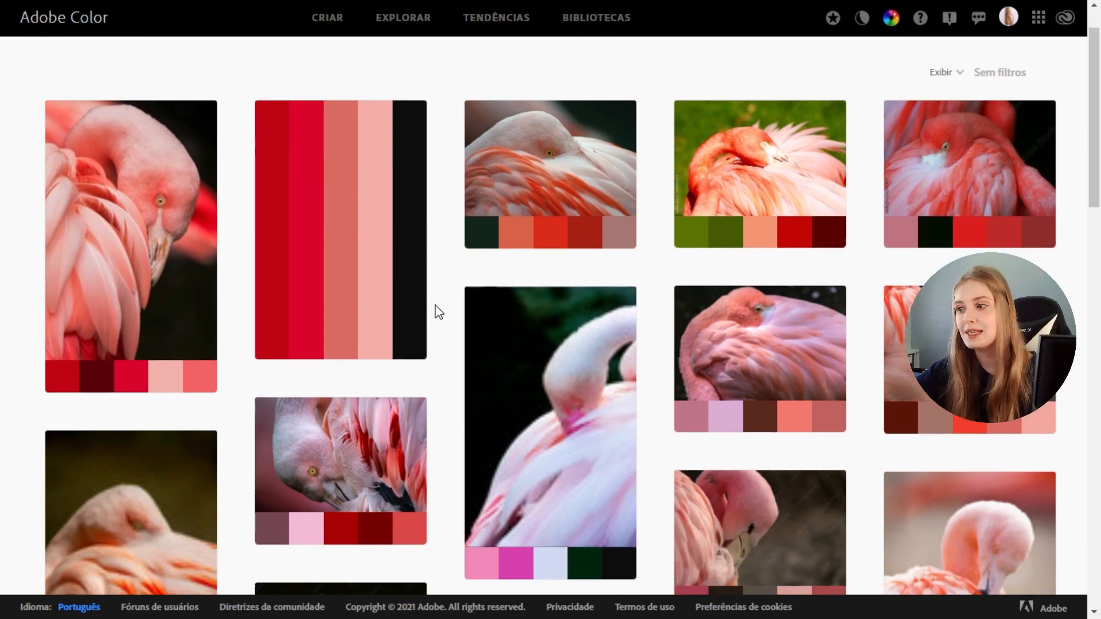
scroll(472, 325, down, 3)
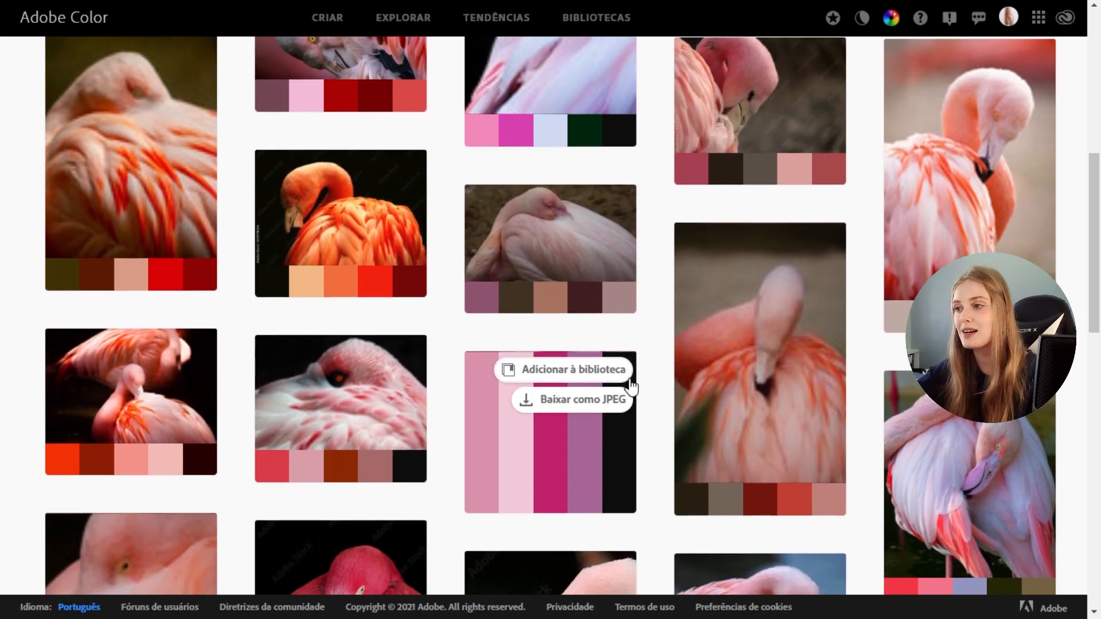
scroll(511, 424, down, 1)
scroll(441, 491, down, 1)
scroll(445, 490, up, 2)
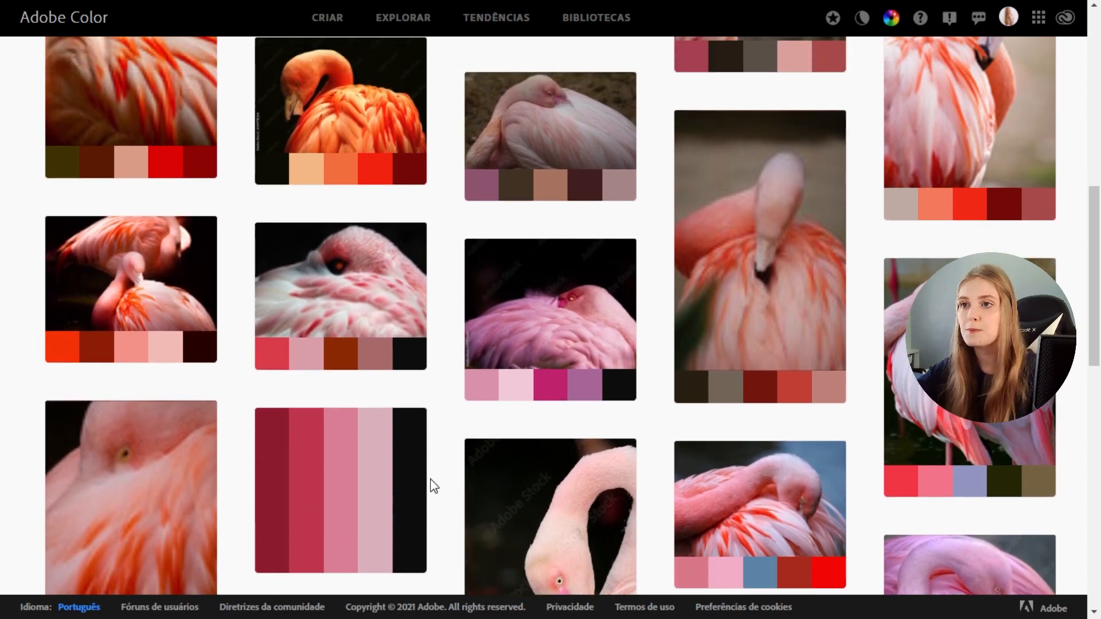
scroll(432, 489, down, 2)
scroll(430, 487, down, 1)
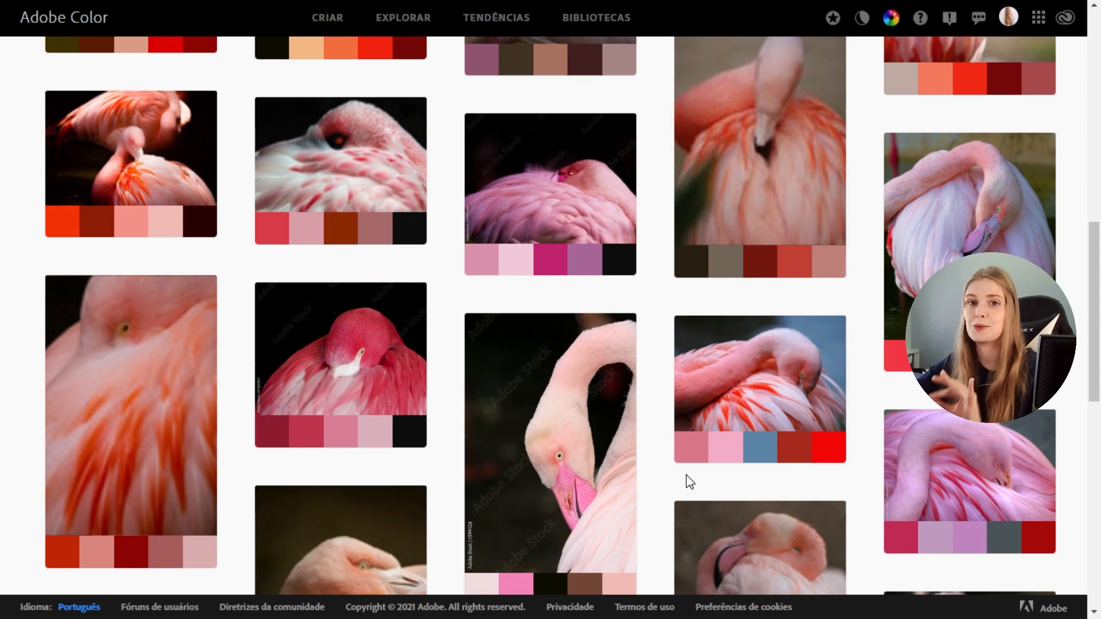
scroll(482, 390, up, 3)
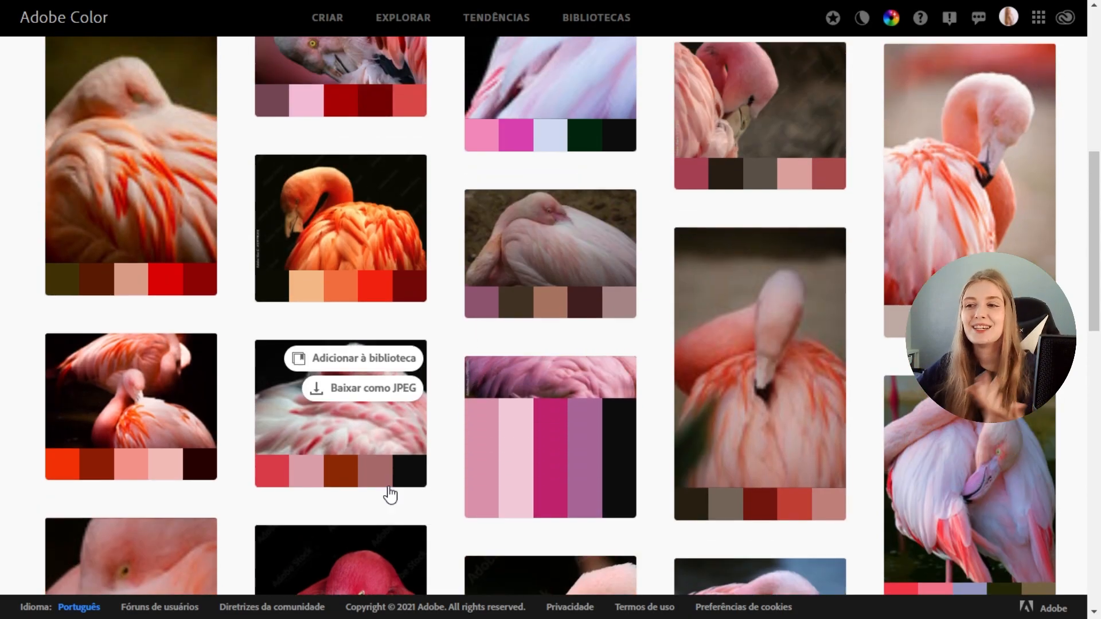
scroll(343, 489, up, 6)
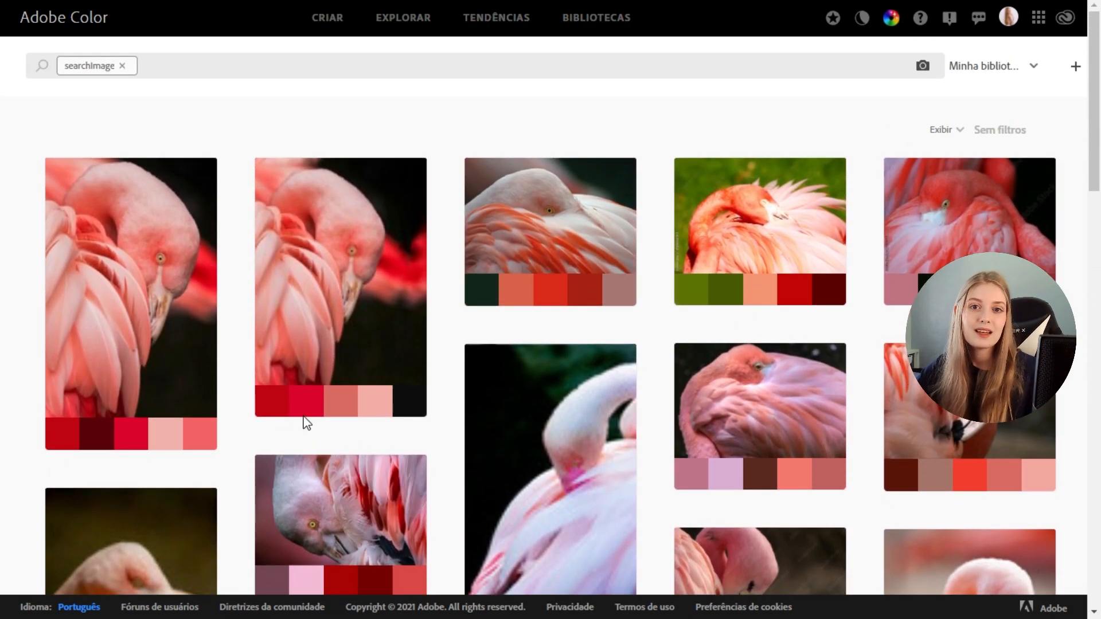